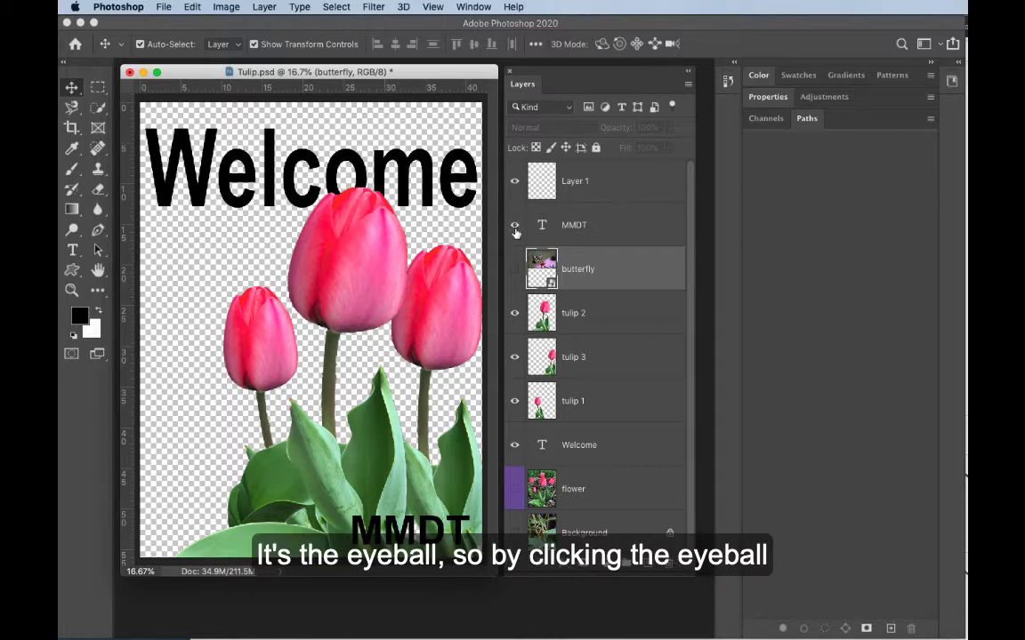
# Toggle the visibility of the MMDT, tulip 2 and tulip 3 layers off and back on, one at a time
pyautogui.click(515, 228)
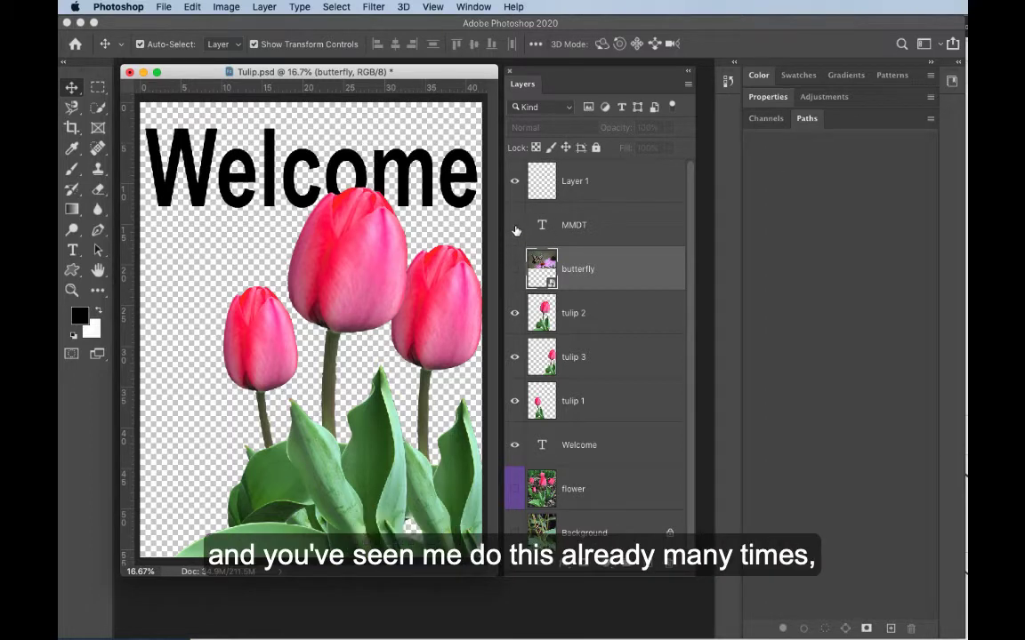
pyautogui.click(515, 227)
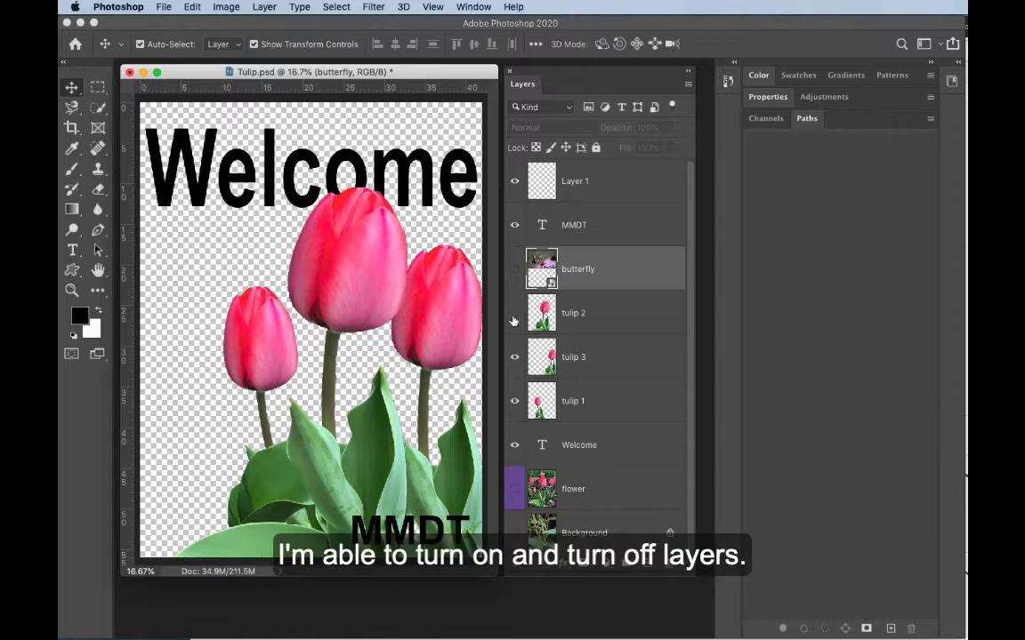
pyautogui.click(514, 313)
pyautogui.click(514, 318)
pyautogui.click(515, 360)
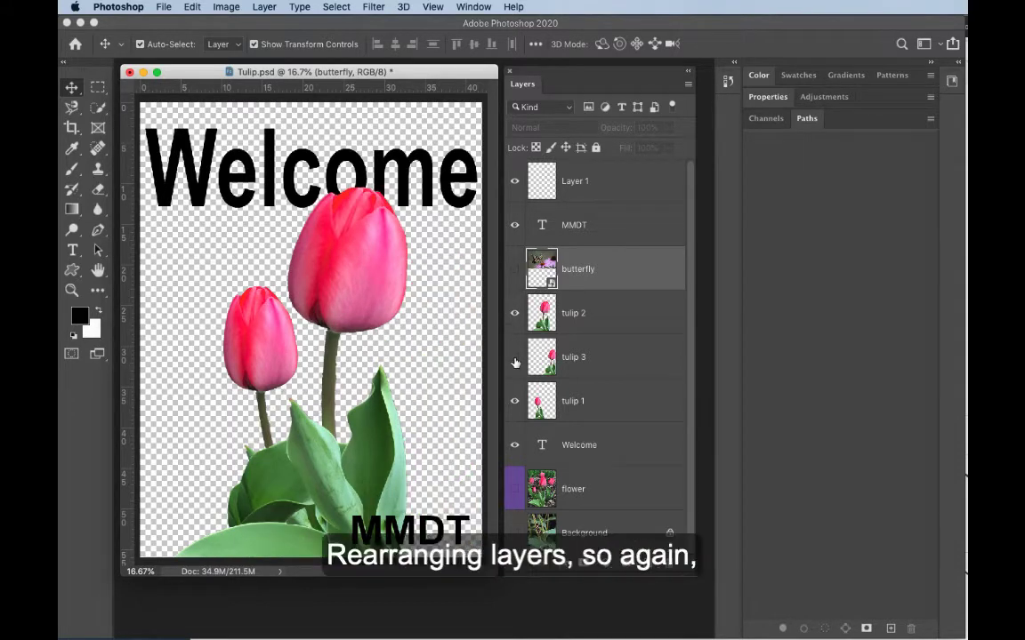
pyautogui.click(515, 359)
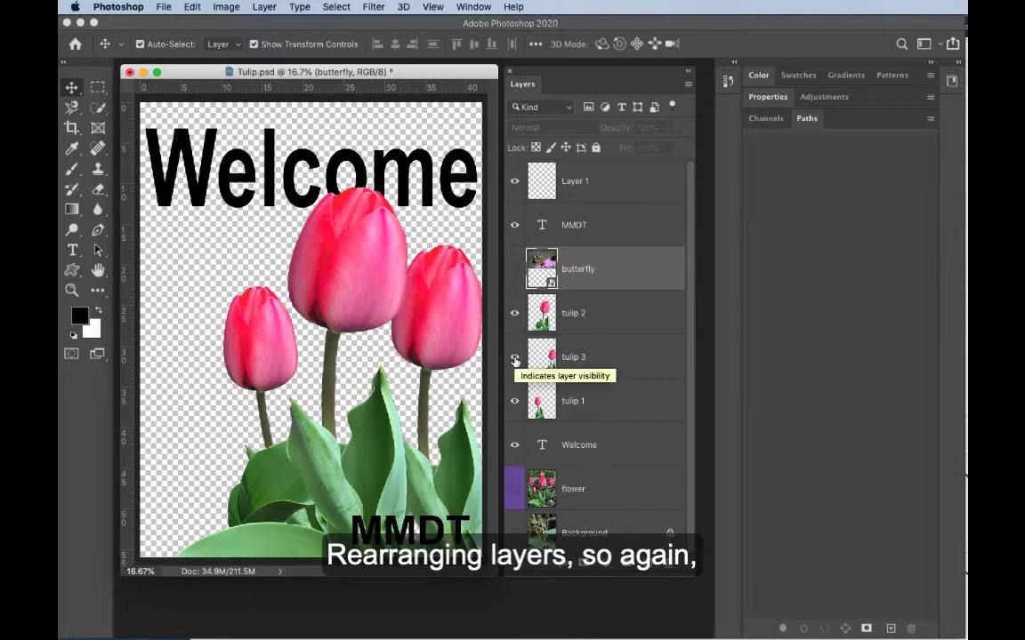
# Move the Welcome text layer directly above the tulip 2 layer and shift the Welcome text slightly down on the canvas
pyautogui.moveTo(623, 447); pyautogui.dragTo(633, 292)
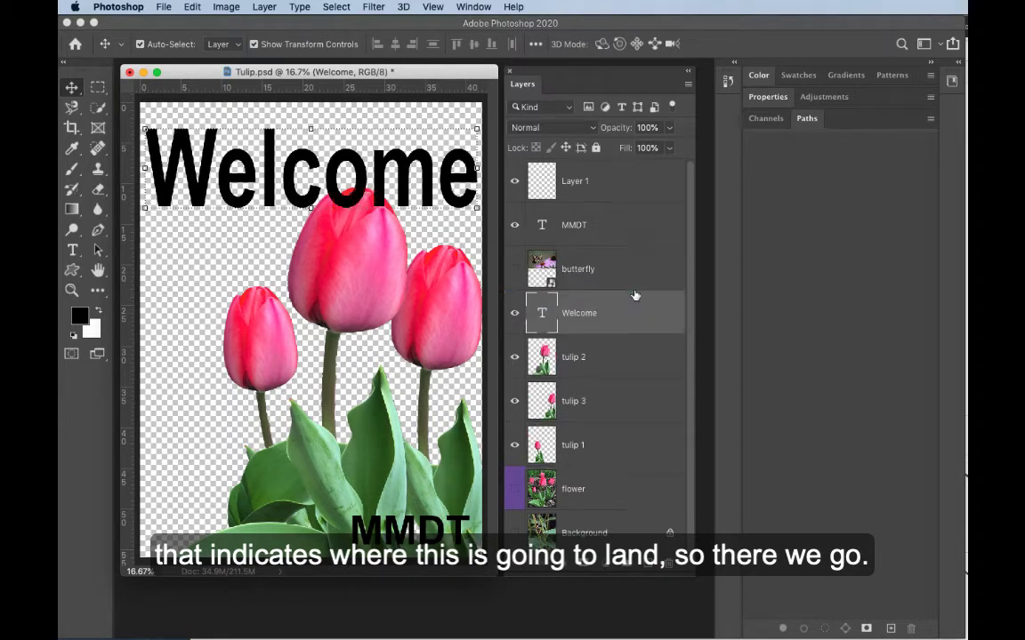
pyautogui.moveTo(406, 181); pyautogui.dragTo(394, 201)
pyautogui.moveTo(578, 317)
pyautogui.mouseDown()
pyautogui.moveTo(578, 359)
pyautogui.moveTo(590, 365)
pyautogui.moveTo(578, 367)
pyautogui.moveTo(587, 305)
pyautogui.mouseUp()
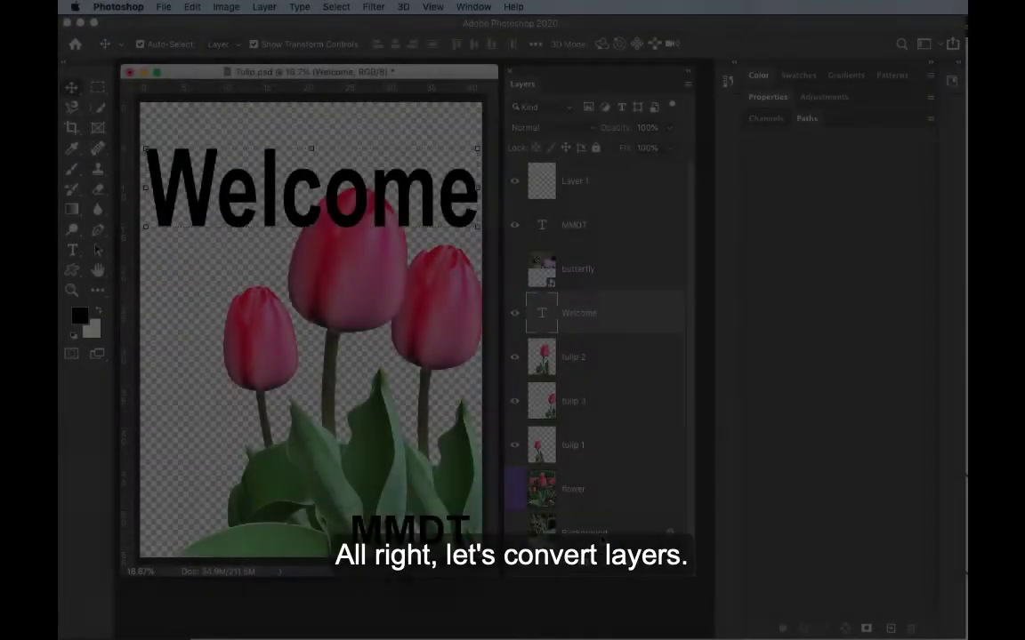
# Show the Background layer and hide the three tulip layers and the Welcome text layer
pyautogui.click(582, 532)
pyautogui.moveTo(514, 445); pyautogui.dragTo(513, 370)
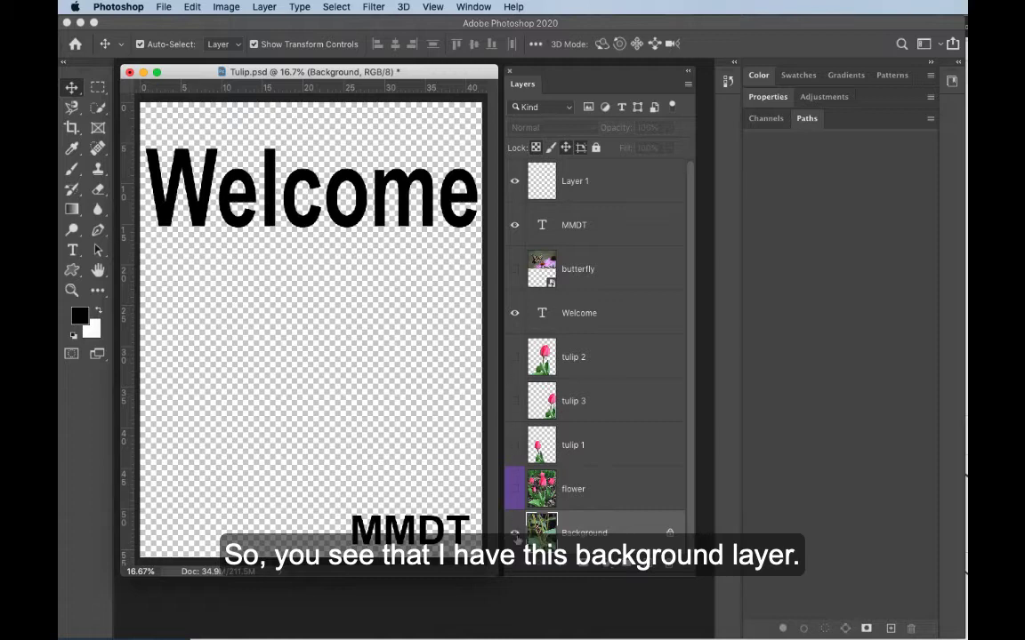
pyautogui.click(514, 533)
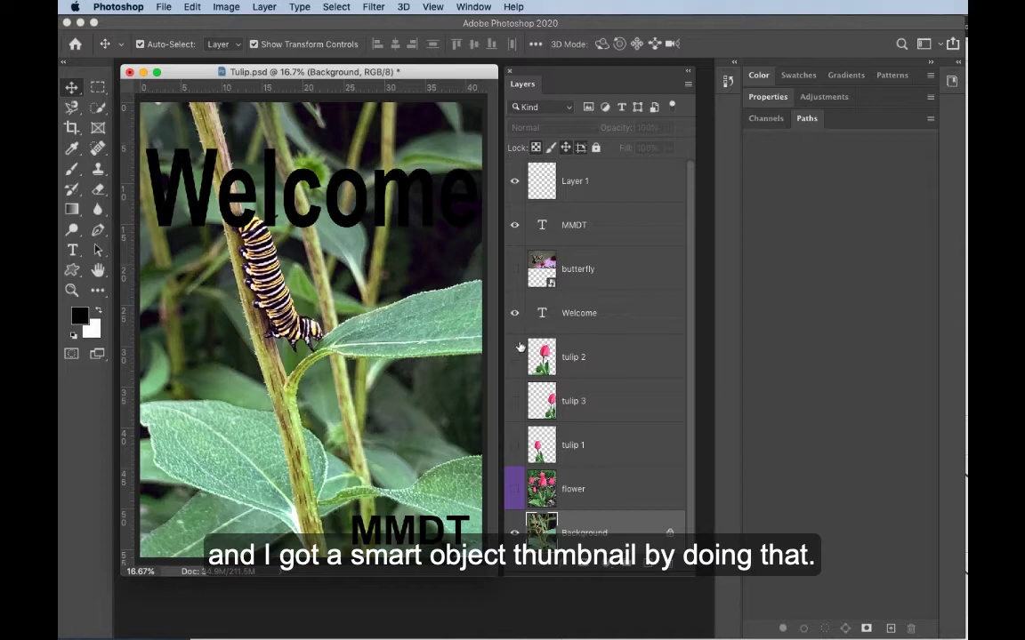
pyautogui.click(515, 314)
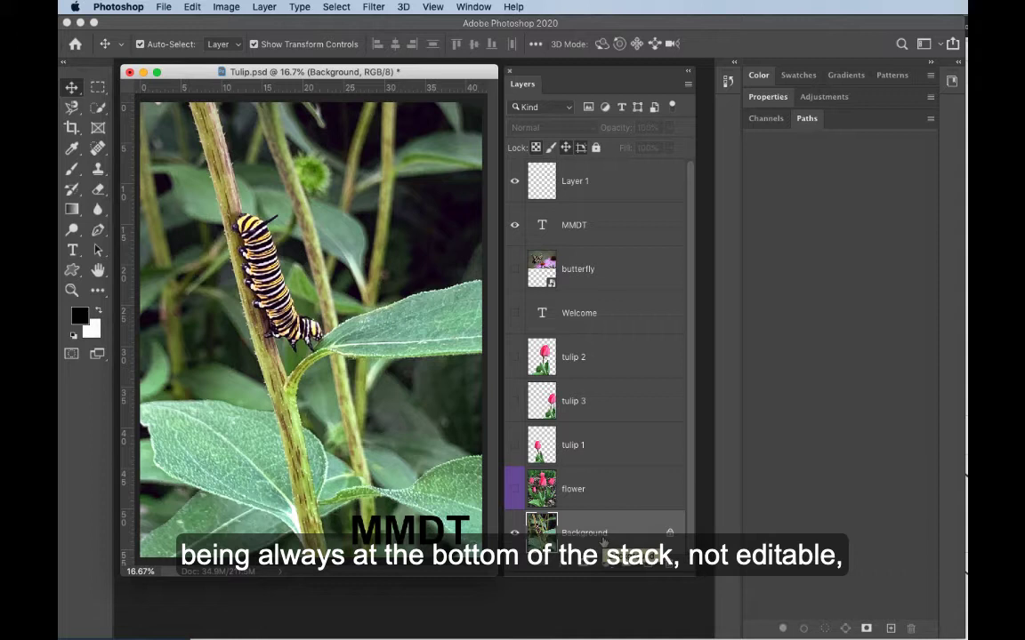
# Convert the Background into a regular layer named "bottom layer"
pyautogui.doubleClick(651, 540)
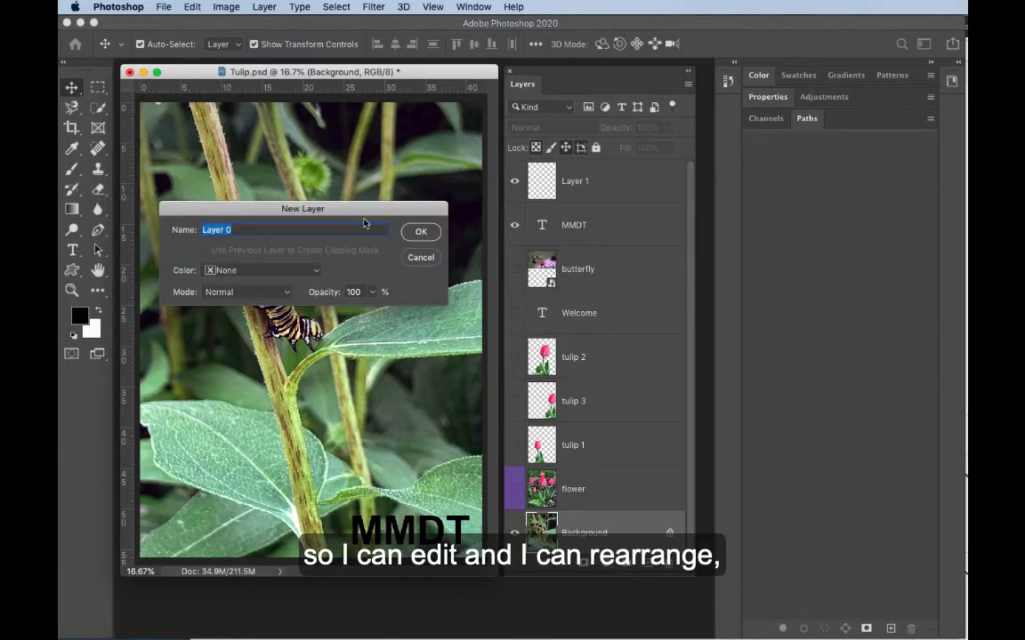
pyautogui.moveTo(359, 214); pyautogui.dragTo(386, 273)
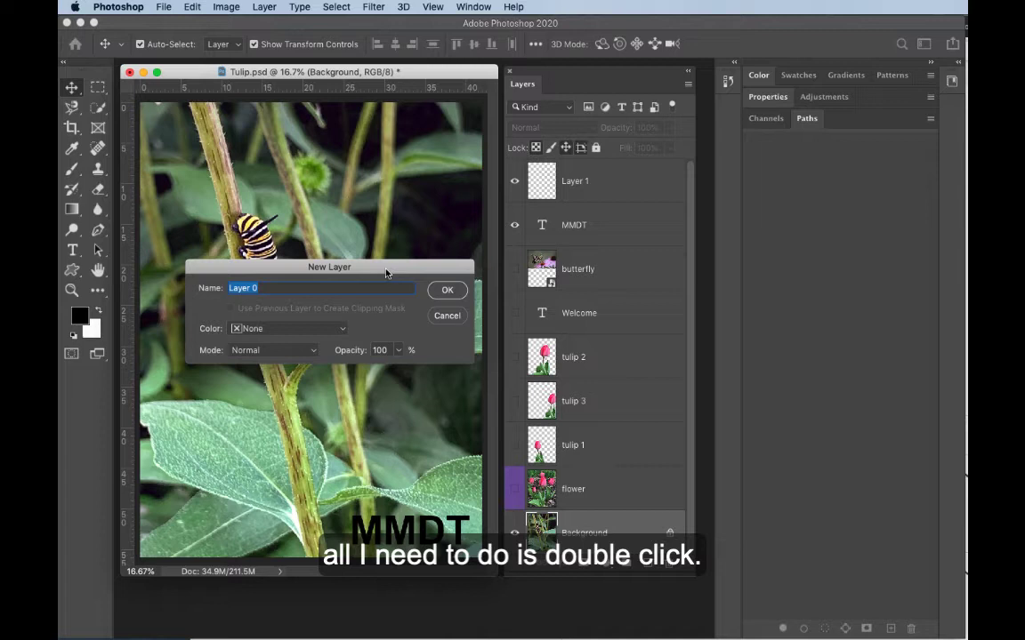
pyautogui.click(263, 289)
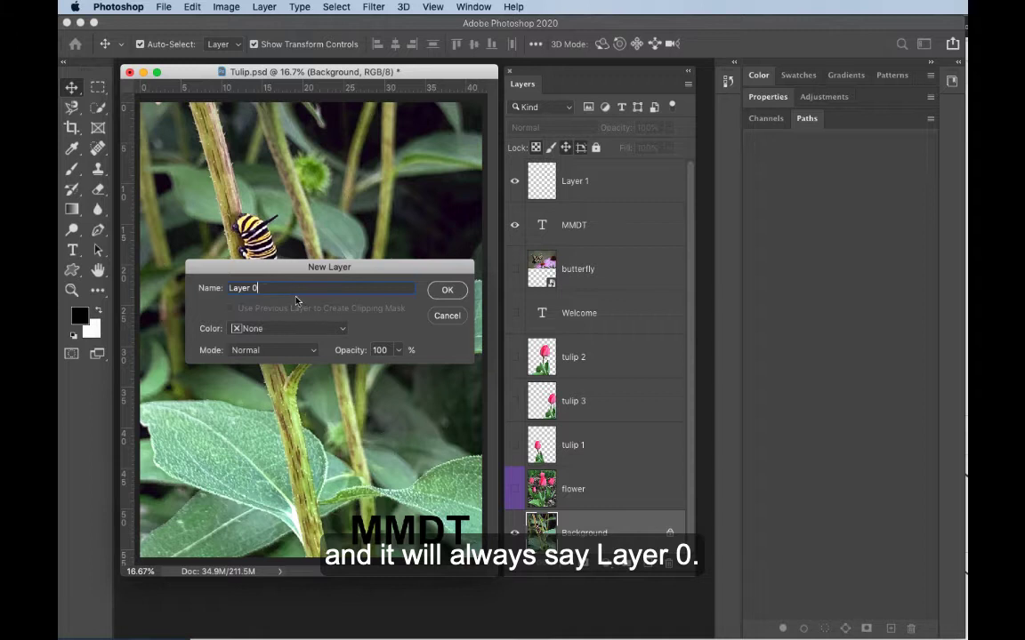
pyautogui.moveTo(267, 288); pyautogui.dragTo(210, 288)
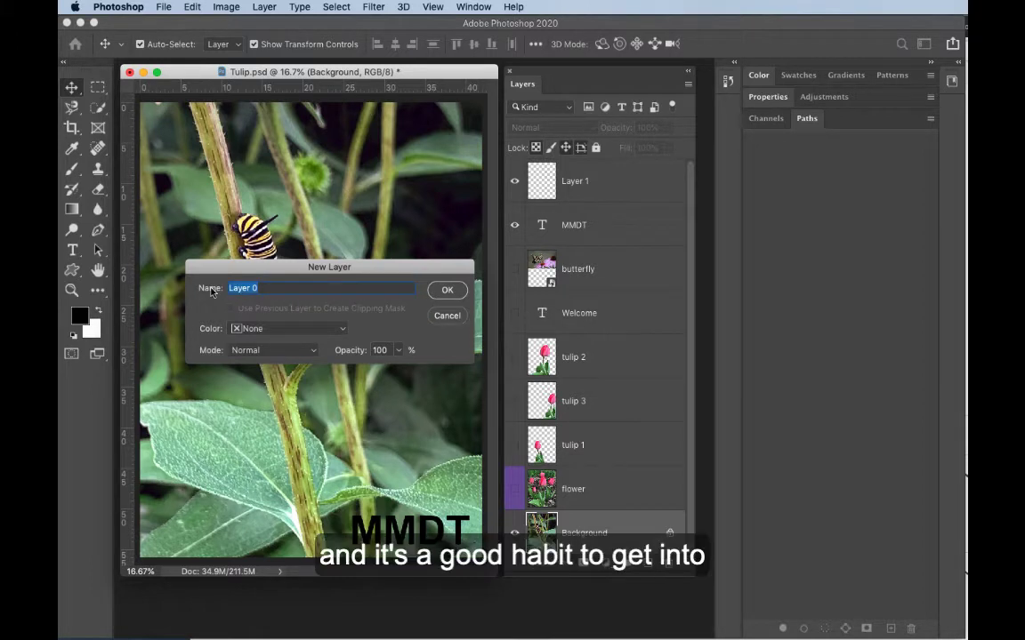
pyautogui.write('cbot')
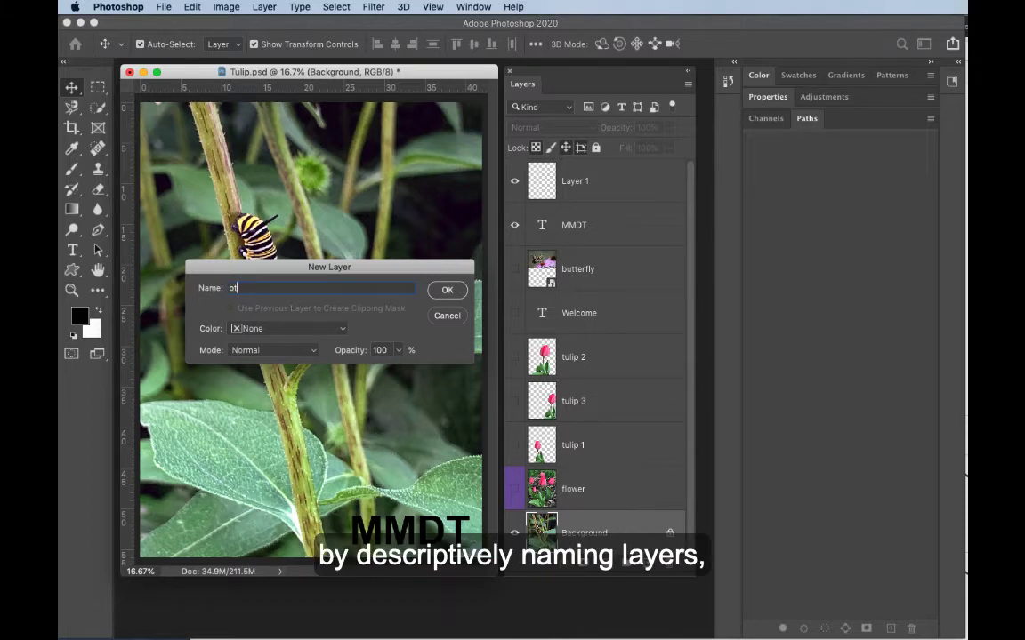
pyautogui.write('tomg')
pyautogui.write(' la')
pyautogui.press('BackSpace')
pyautogui.press('BackSpace')
pyautogui.press('BackSpace')
pyautogui.write('layer')
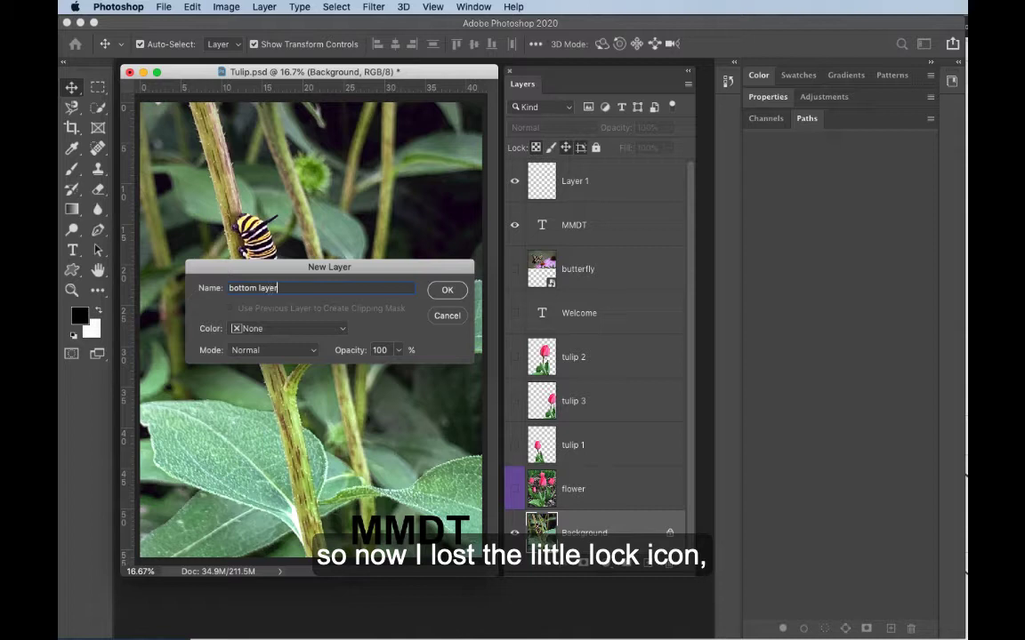
pyautogui.press('Return')
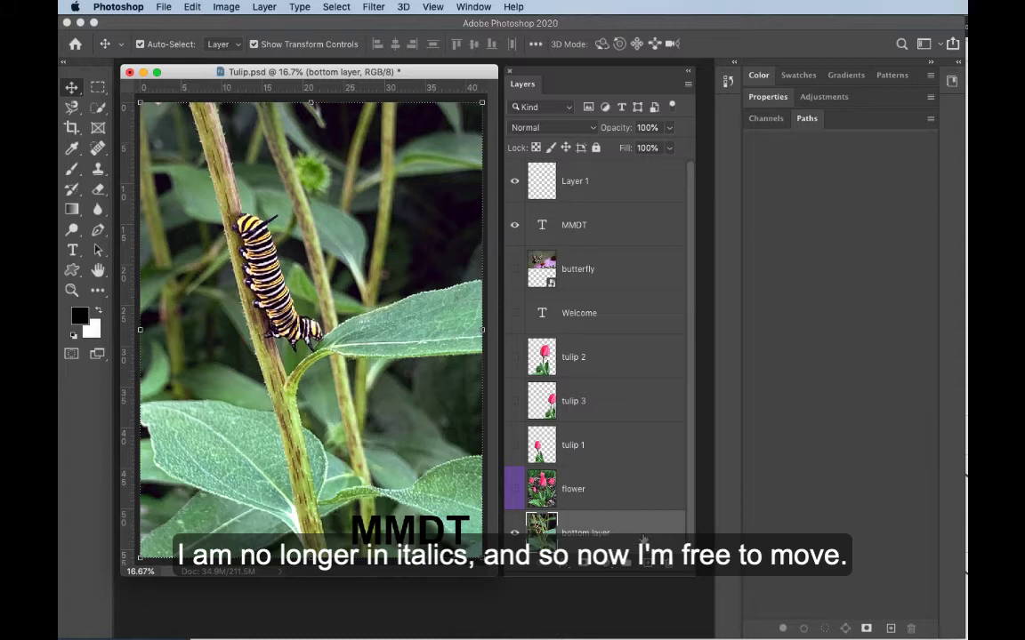
# Reorder the bottom layer above the flower layer, show the flower layer, and return the bottom layer beneath it
pyautogui.moveTo(642, 538); pyautogui.dragTo(637, 484)
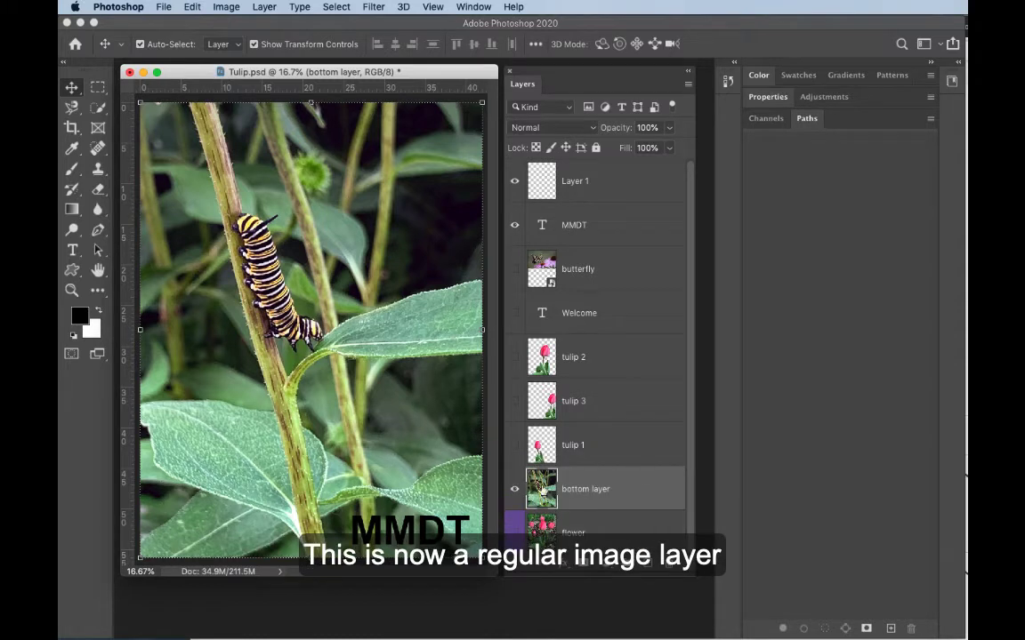
pyautogui.moveTo(543, 487); pyautogui.dragTo(598, 481)
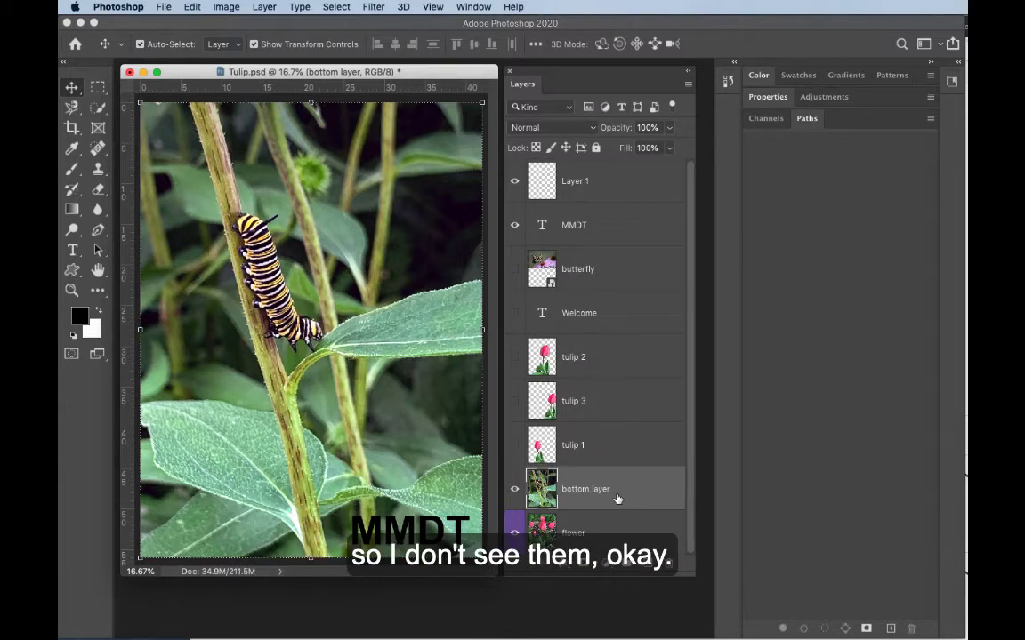
pyautogui.moveTo(618, 499); pyautogui.dragTo(610, 551)
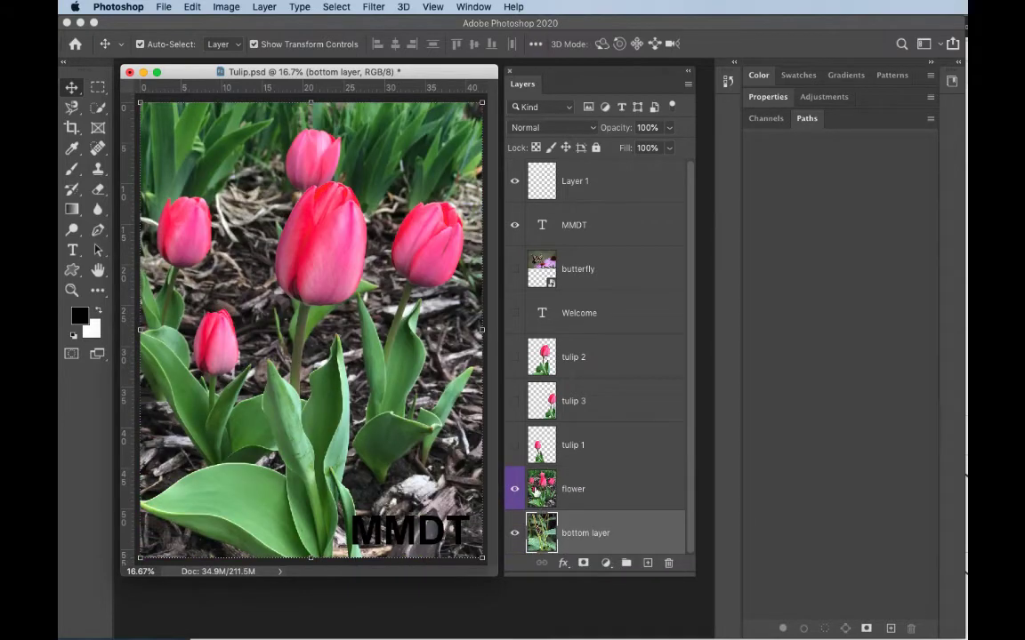
# Move the flower layer to the bottom of the layer stack and hide the bottom layer
pyautogui.moveTo(536, 491); pyautogui.dragTo(565, 544)
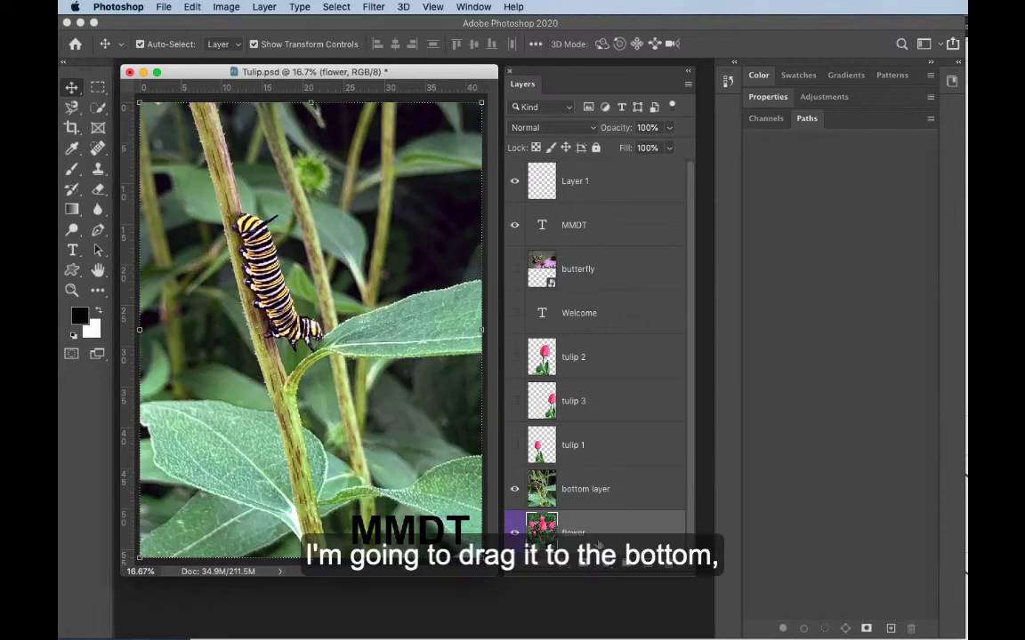
pyautogui.click(514, 490)
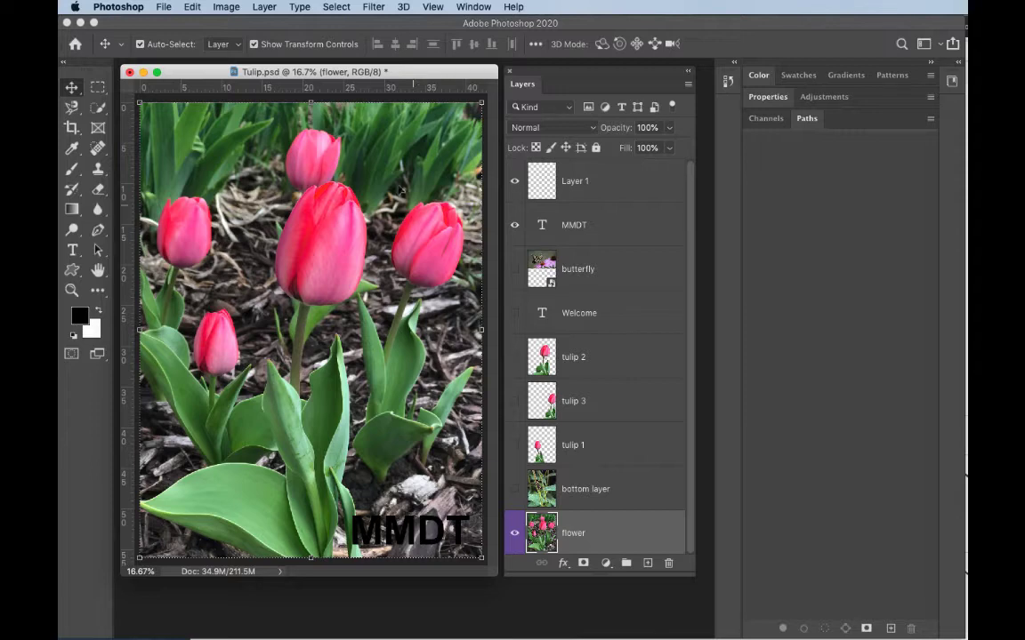
# Convert the flower layer into the document's Background using Background from Layer
pyautogui.click(264, 7)
pyautogui.moveTo(254, 24)
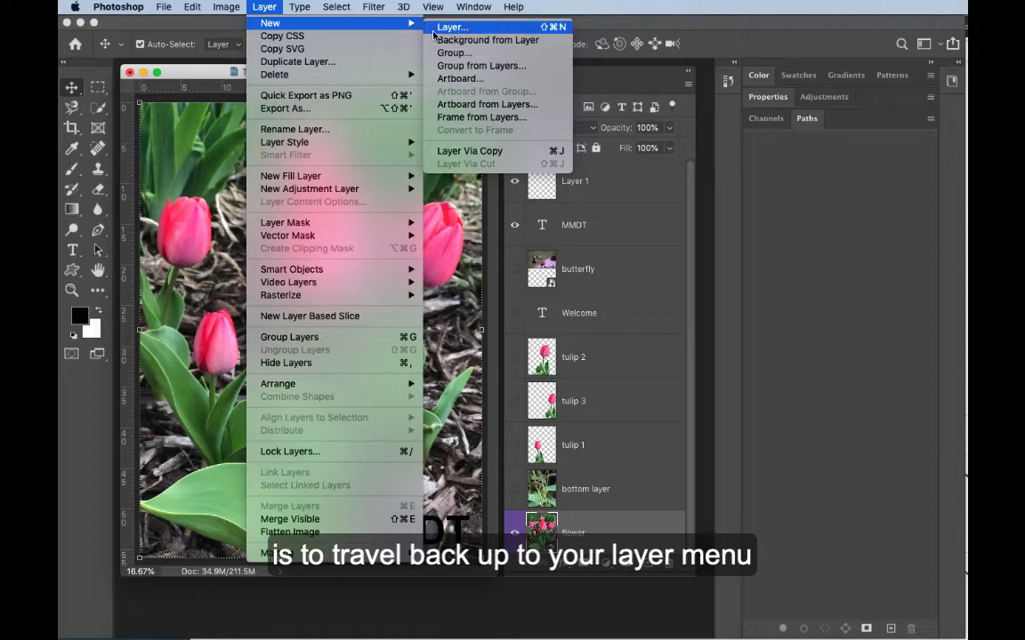
pyautogui.click(513, 45)
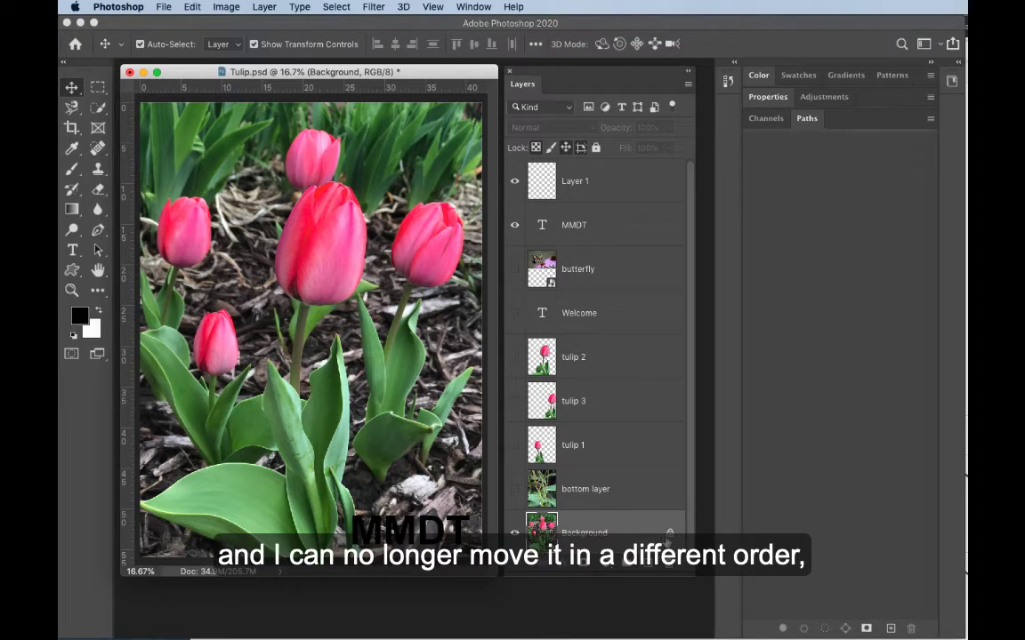
pyautogui.moveTo(623, 526)
pyautogui.mouseDown()
pyautogui.moveTo(631, 381)
pyautogui.moveTo(611, 377)
pyautogui.moveTo(608, 348)
pyautogui.moveTo(604, 528)
pyautogui.mouseUp()
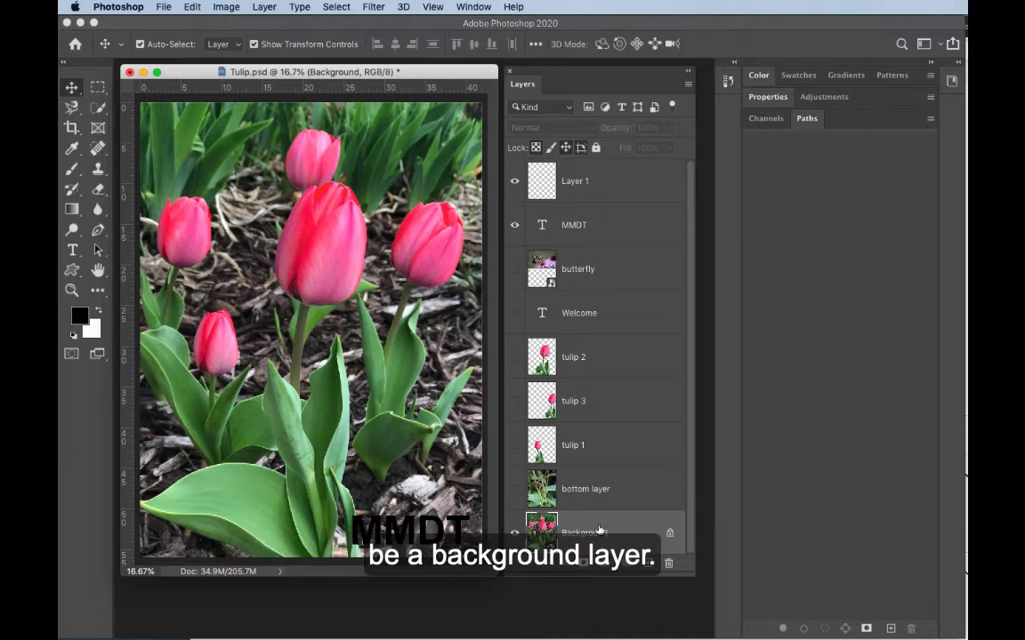
# Hide the Background layer and show the tulip 1, tulip 3 and tulip 2 layers
pyautogui.click(515, 533)
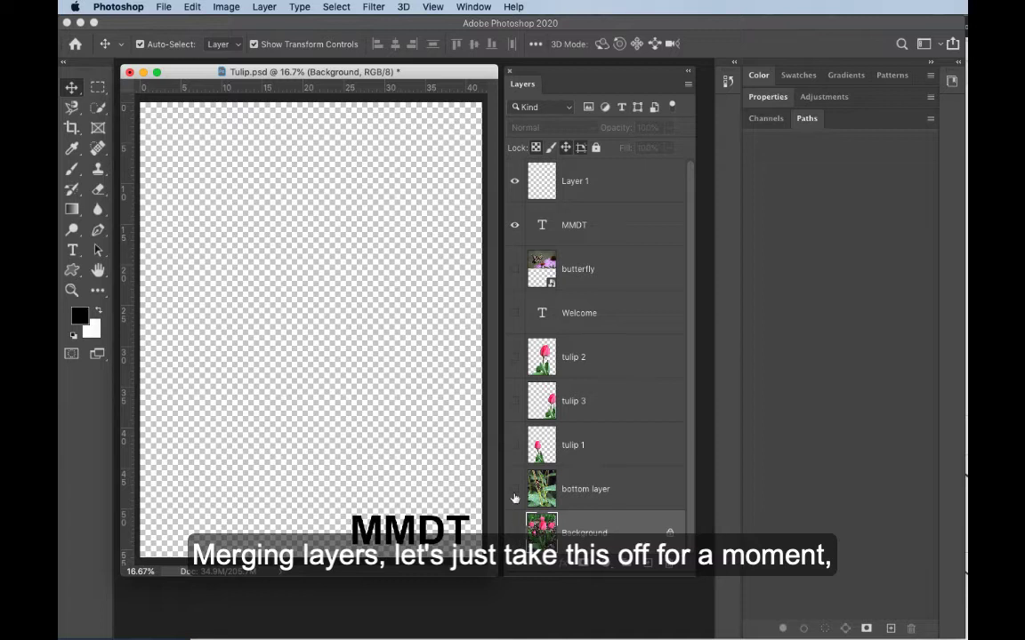
pyautogui.click(514, 444)
pyautogui.click(514, 401)
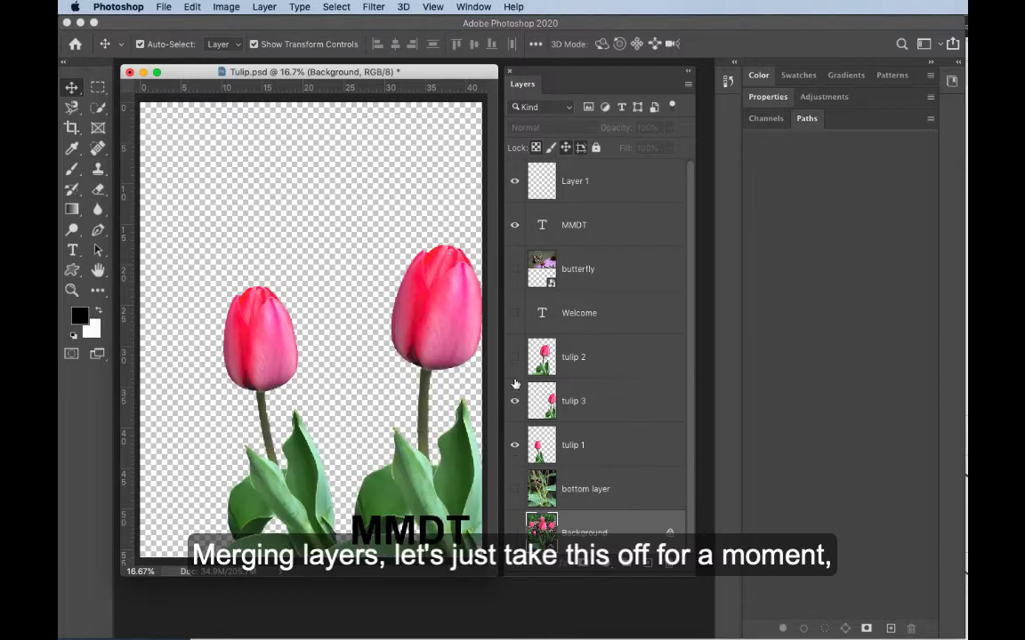
pyautogui.click(514, 357)
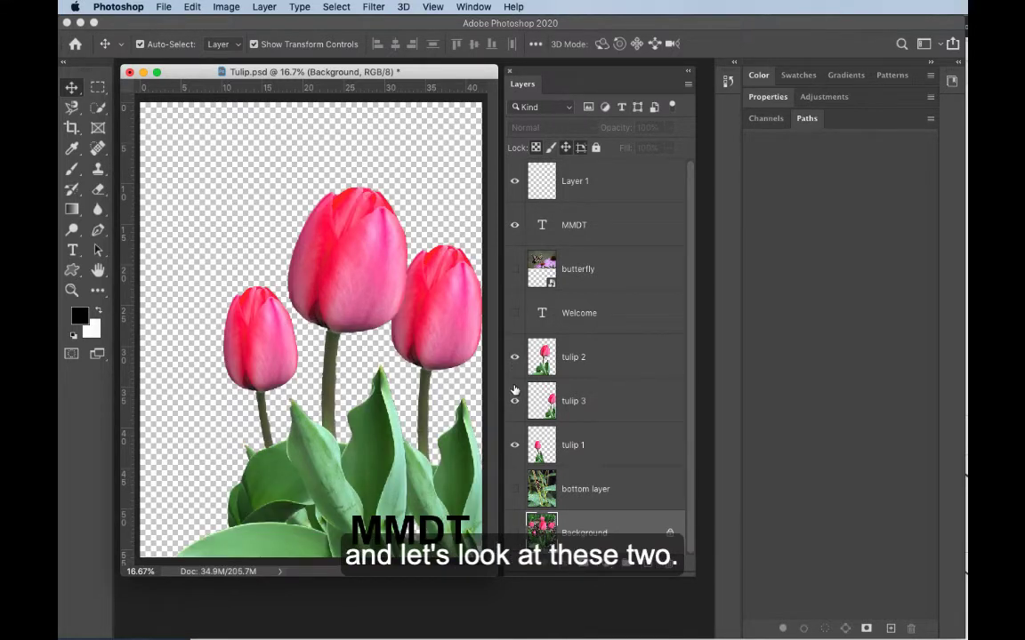
# Hide the MMDT and Layer 1 layers and merge the tulip 2 layer down into tulip 3
pyautogui.click(616, 372)
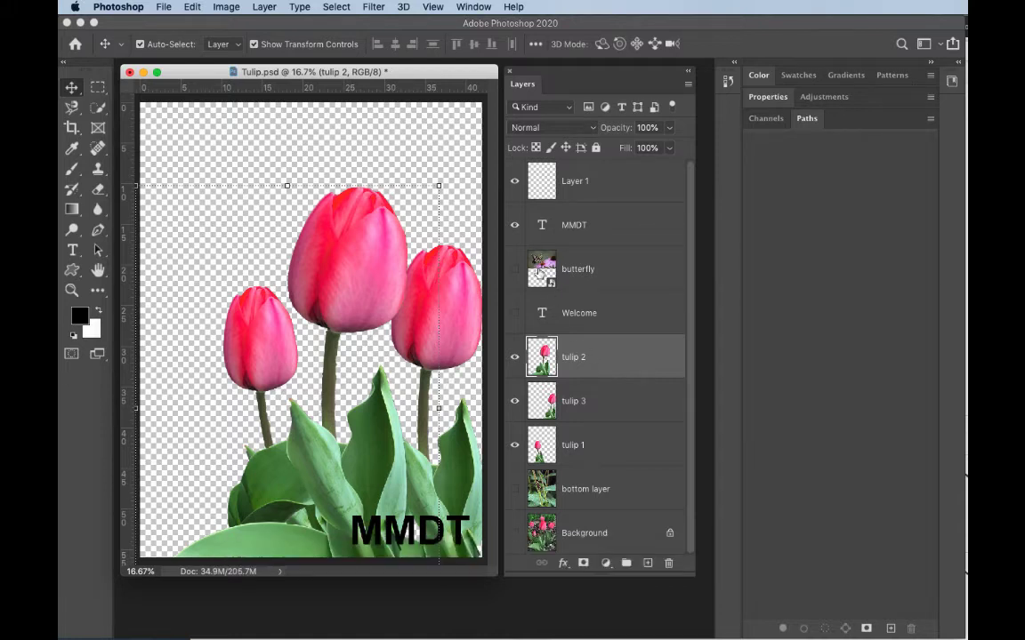
pyautogui.click(514, 225)
pyautogui.click(514, 181)
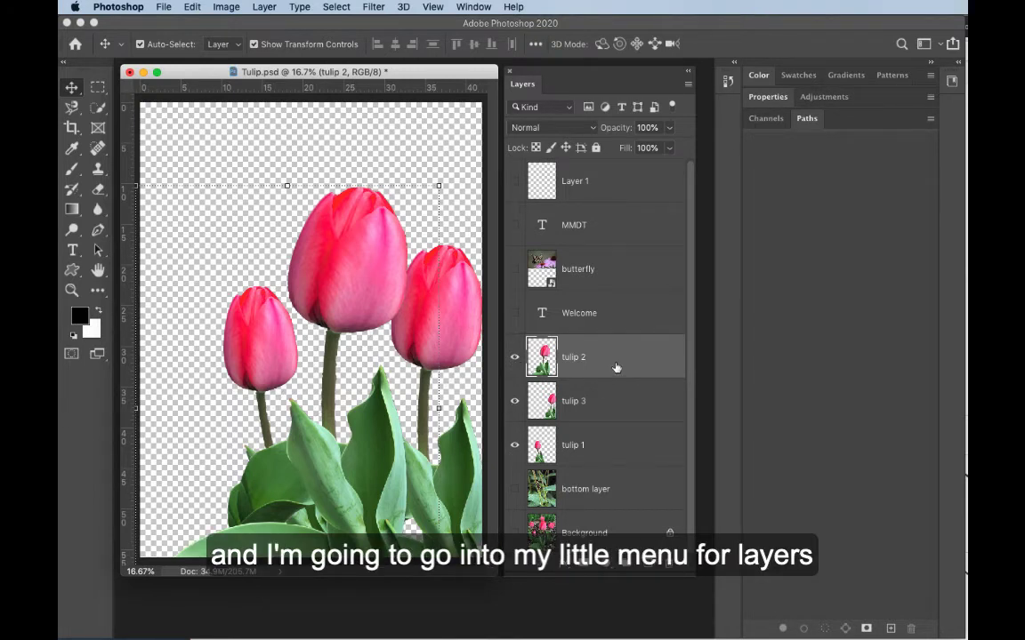
pyautogui.click(686, 86)
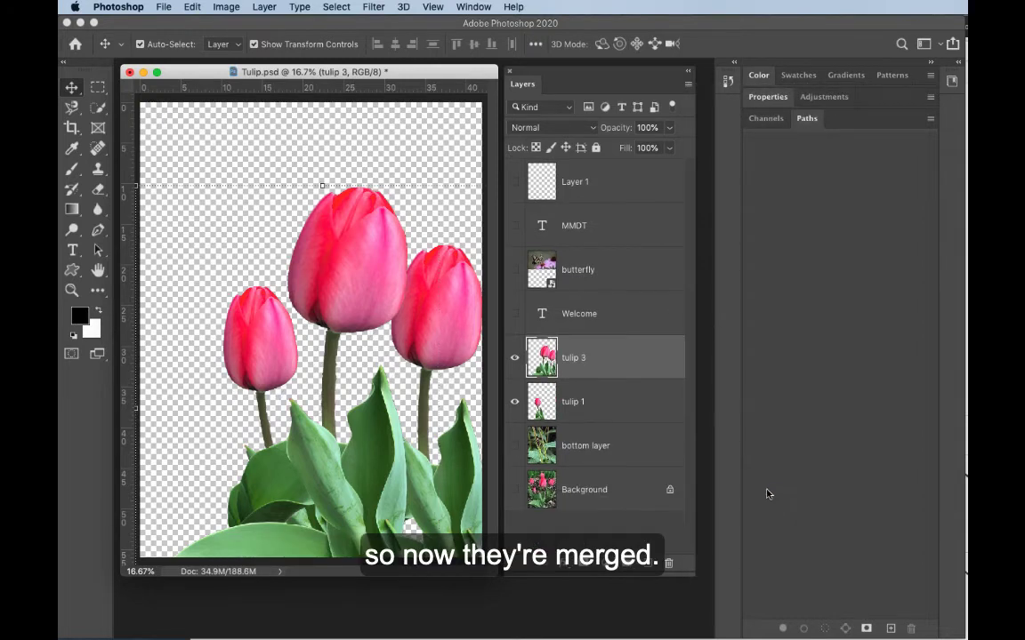
pyautogui.press('super+e')
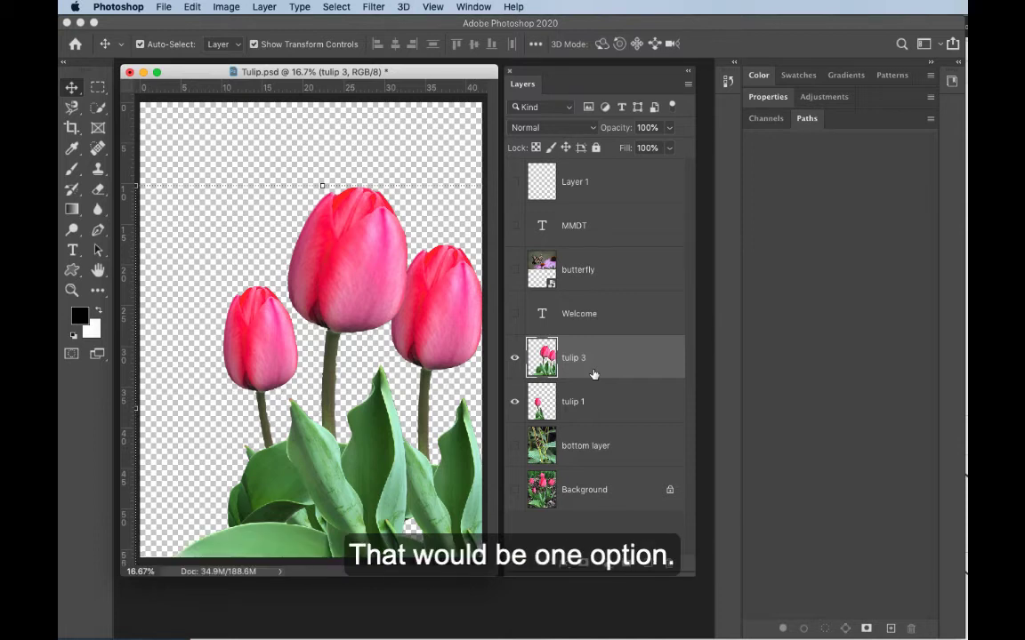
# Show the MMDT text layer, merge it with the visible tulip layers using Merge Visible, and hide the merged layer
pyautogui.click(514, 226)
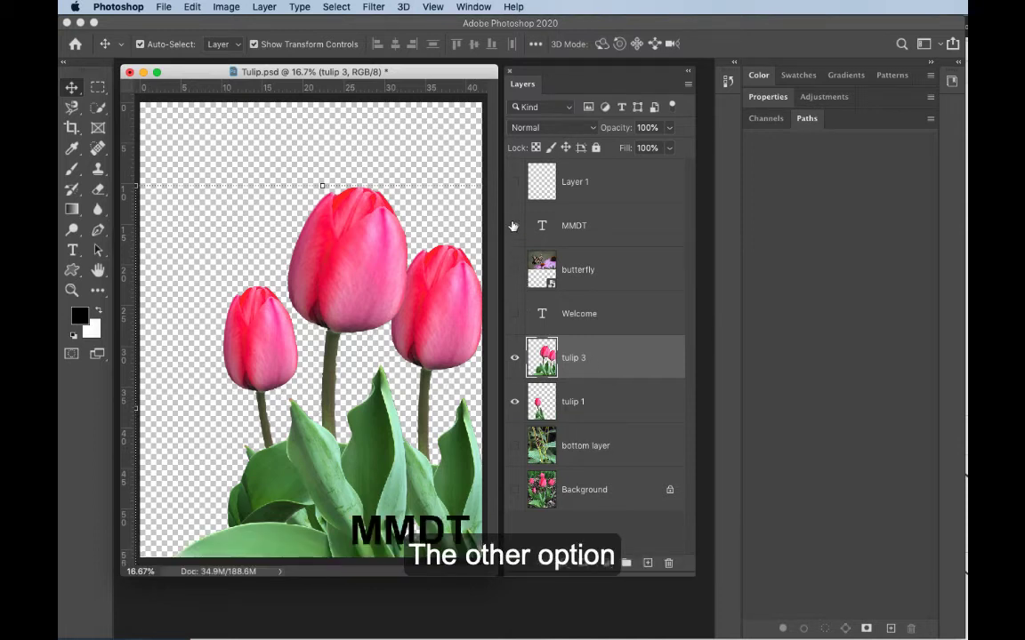
pyautogui.click(687, 85)
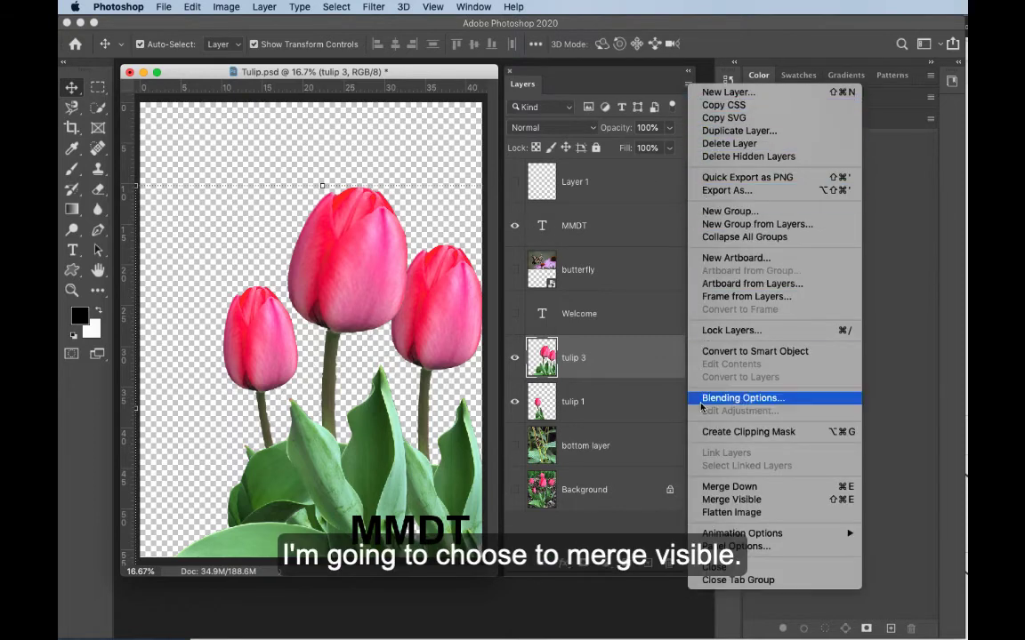
pyautogui.click(771, 506)
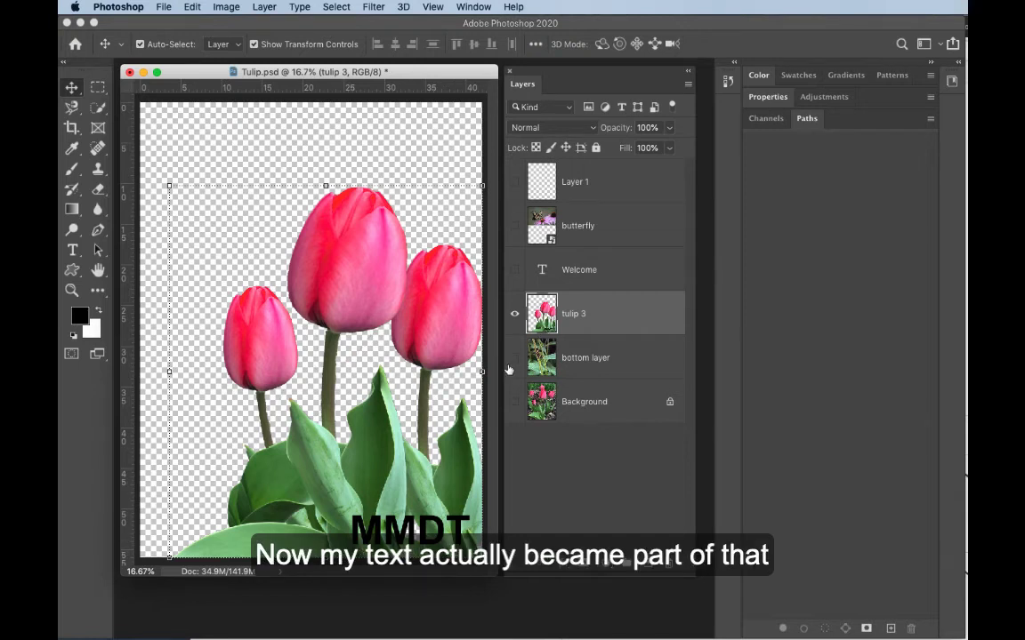
pyautogui.click(515, 315)
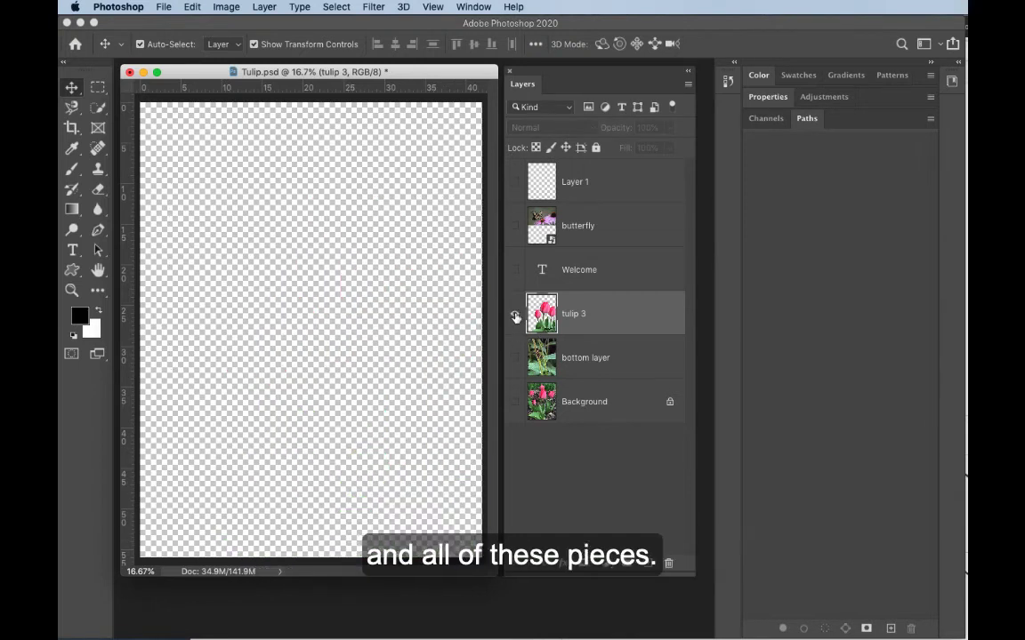
# Undo the Merge Visible of the MMDT text and tulip layers, and review the available layer merging and flattening commands
pyautogui.click(515, 317)
pyautogui.press('super+z')
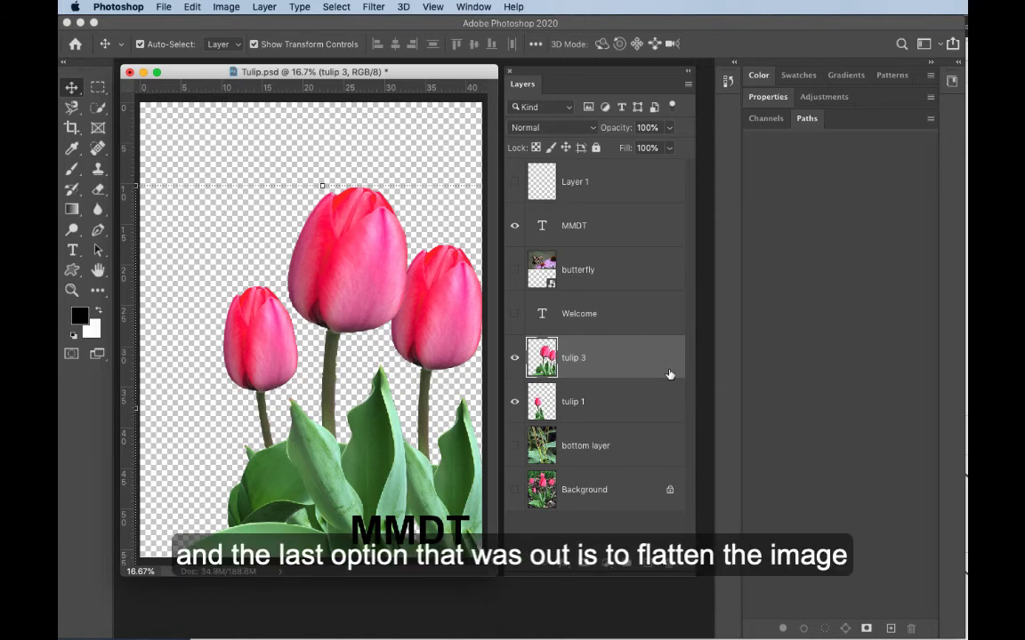
pyautogui.click(688, 85)
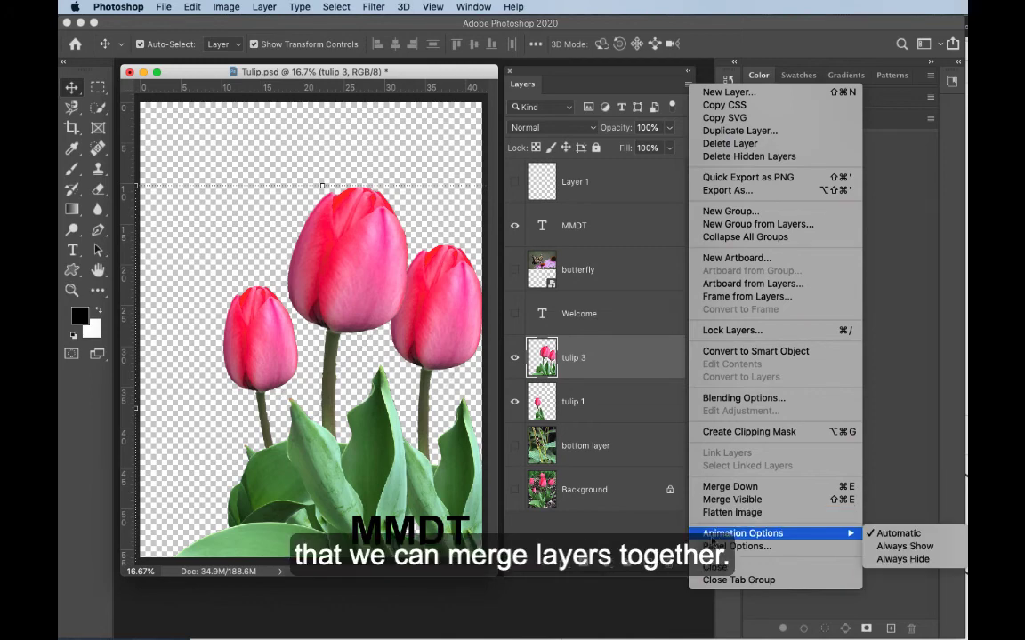
pyautogui.click(660, 538)
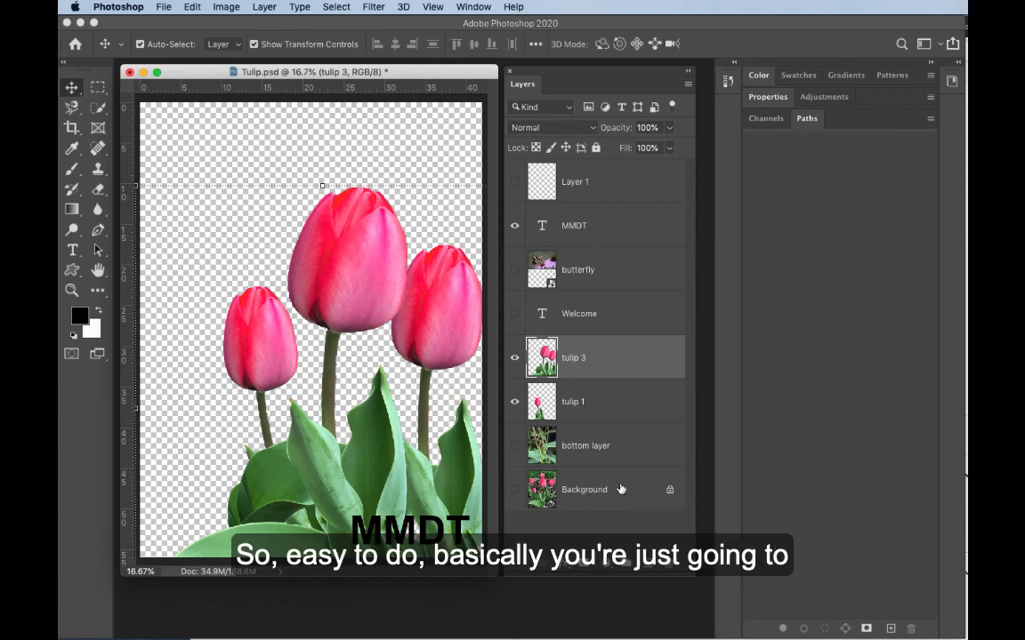
# Rename the tulip 3 layer to "flowers"
pyautogui.doubleClick(576, 358)
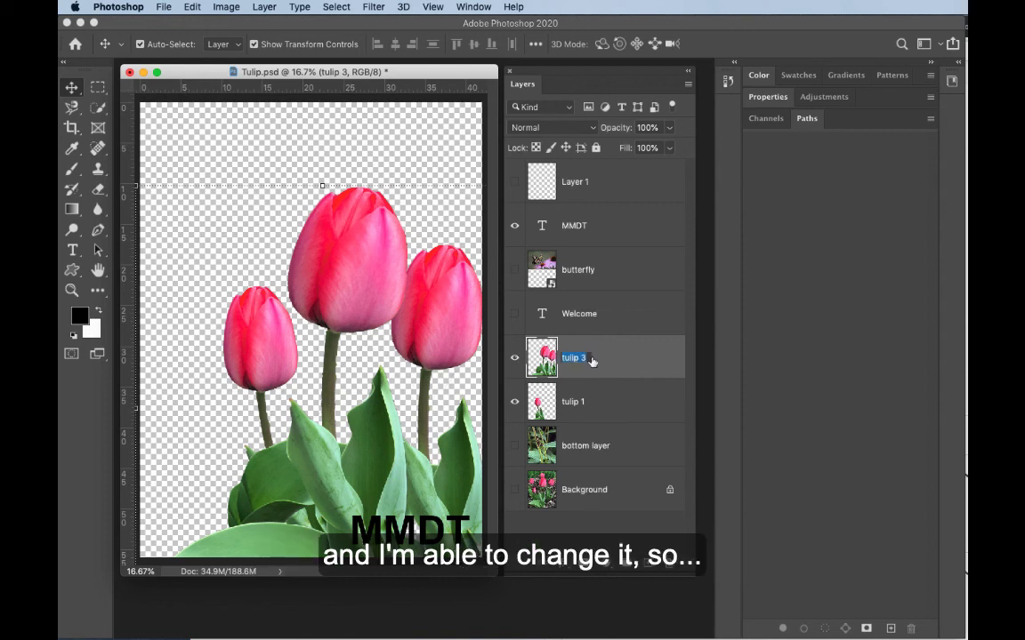
pyautogui.write('flowers')
pyautogui.press('Return')
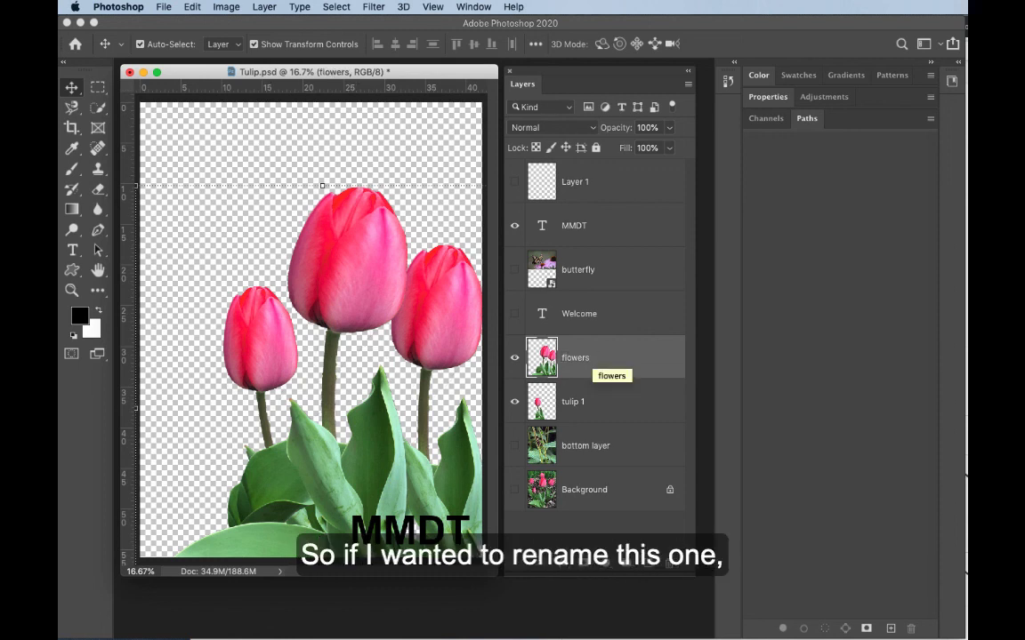
# Rename the hidden Layer 1 at the top of the layer stack to "extra layer"
pyautogui.click(575, 189)
pyautogui.doubleClick(576, 182)
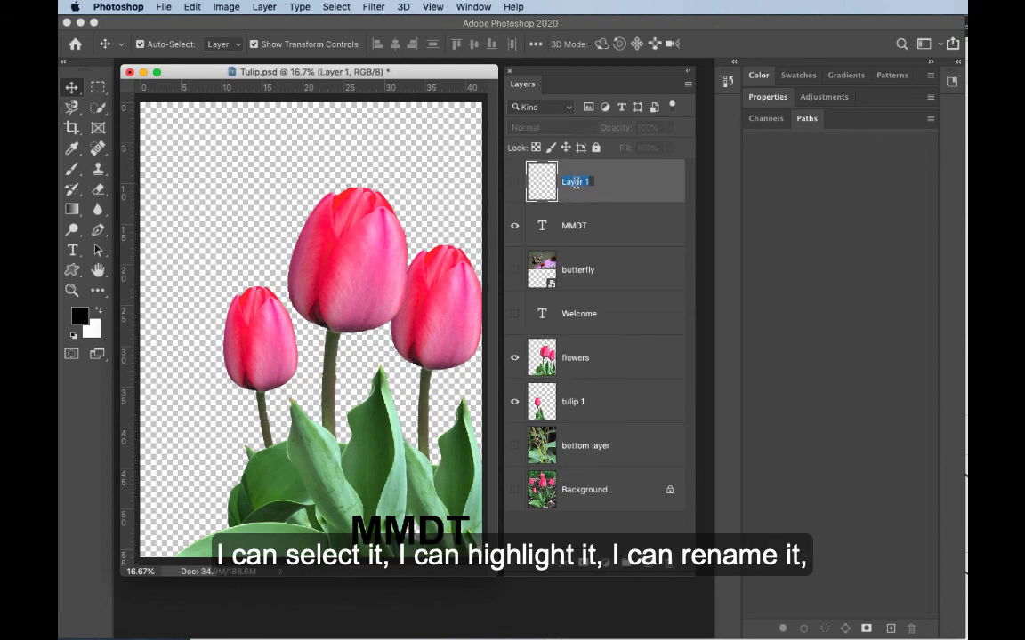
pyautogui.write('ext')
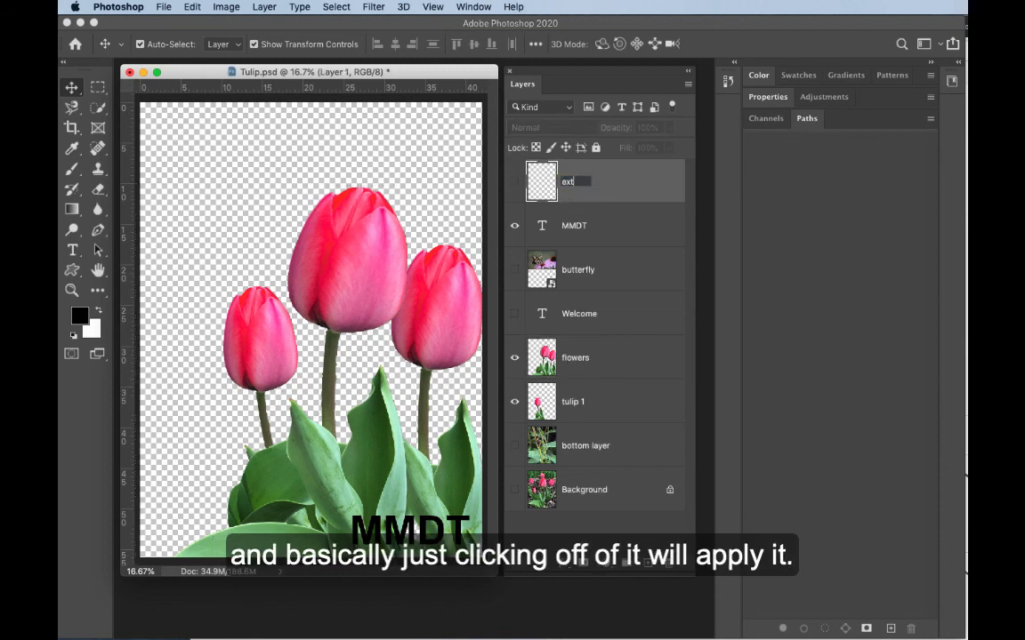
pyautogui.write('ra layer')
pyautogui.press('Return')
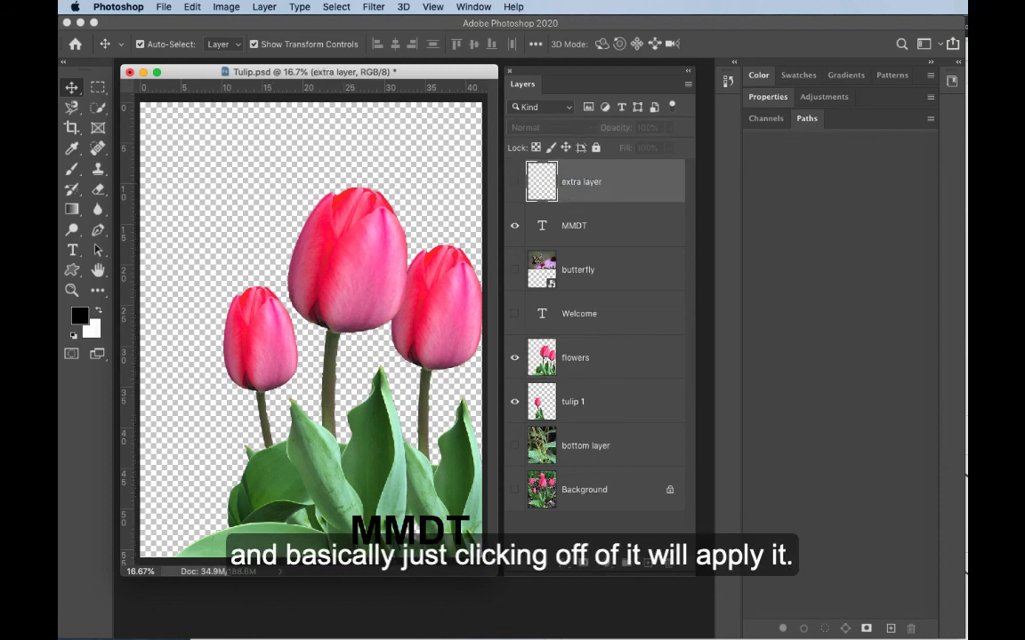